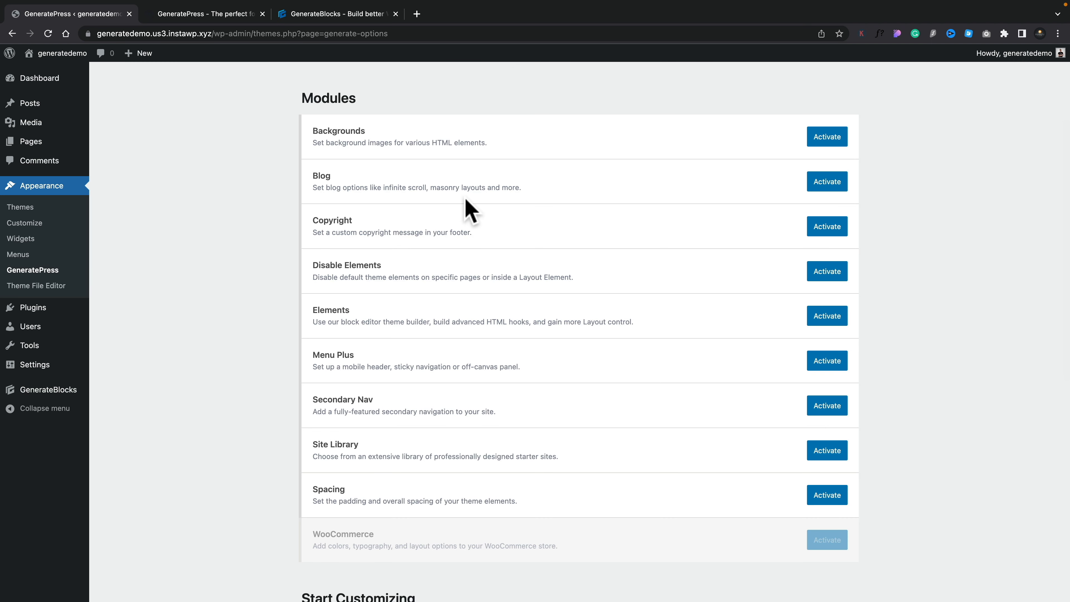
Activate the Backgrounds, Blog, Copyright, Disable Elements, Elements, Menu Plus and Spacing modules.
click(832, 135)
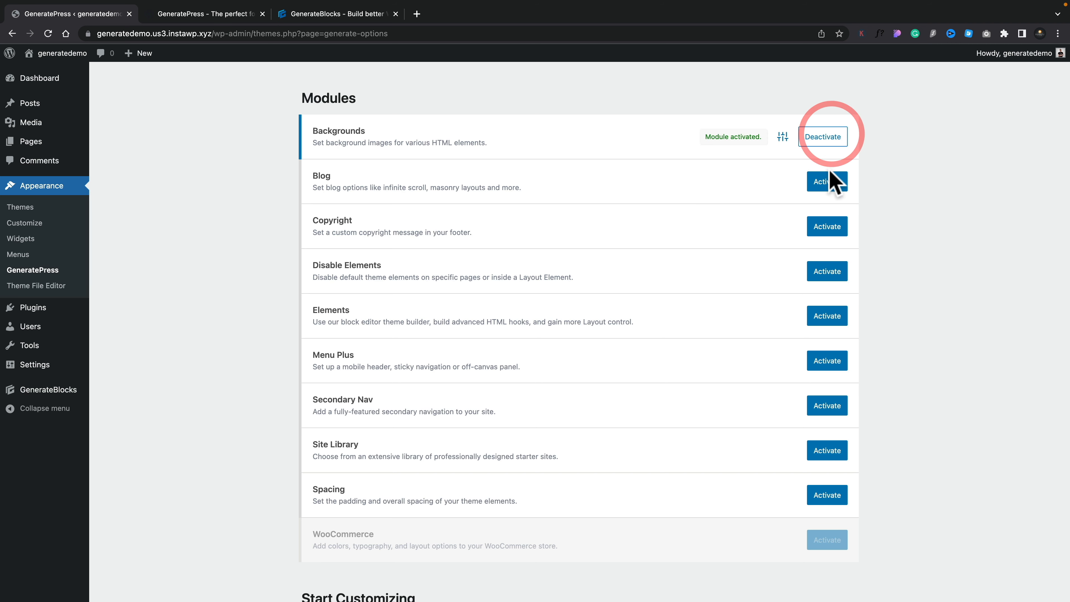
click(825, 185)
click(829, 222)
click(828, 272)
click(825, 315)
click(826, 363)
click(825, 498)
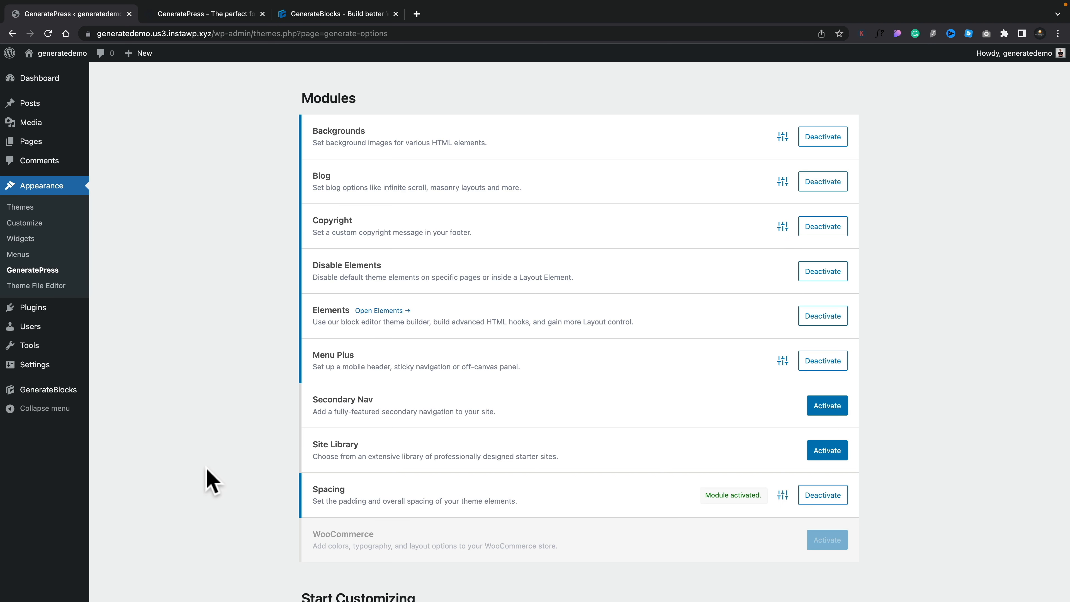
scroll(207, 469, down, 8)
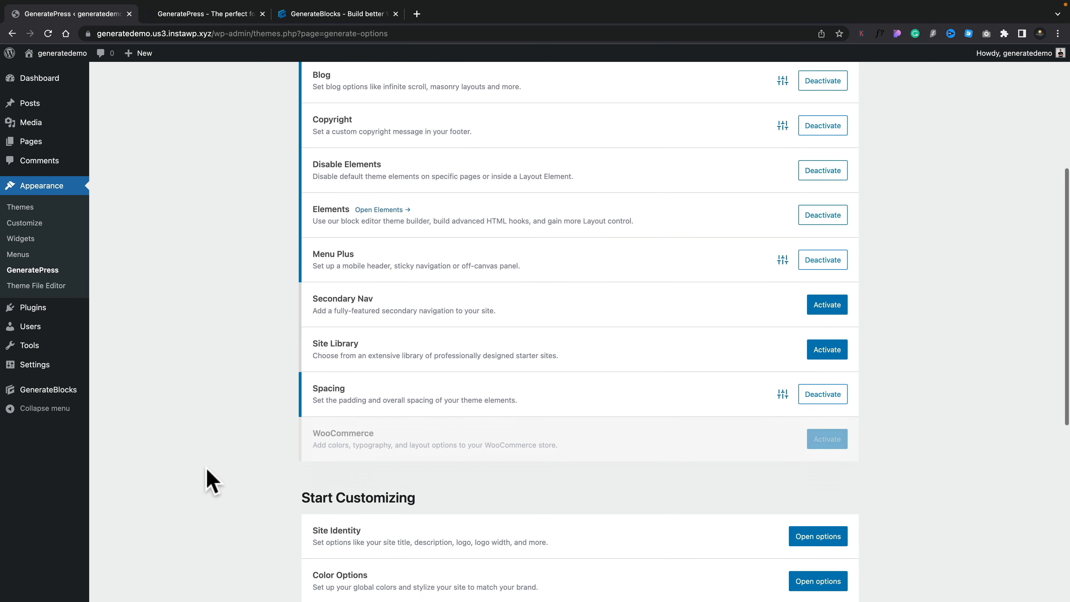
scroll(208, 468, down, 3)
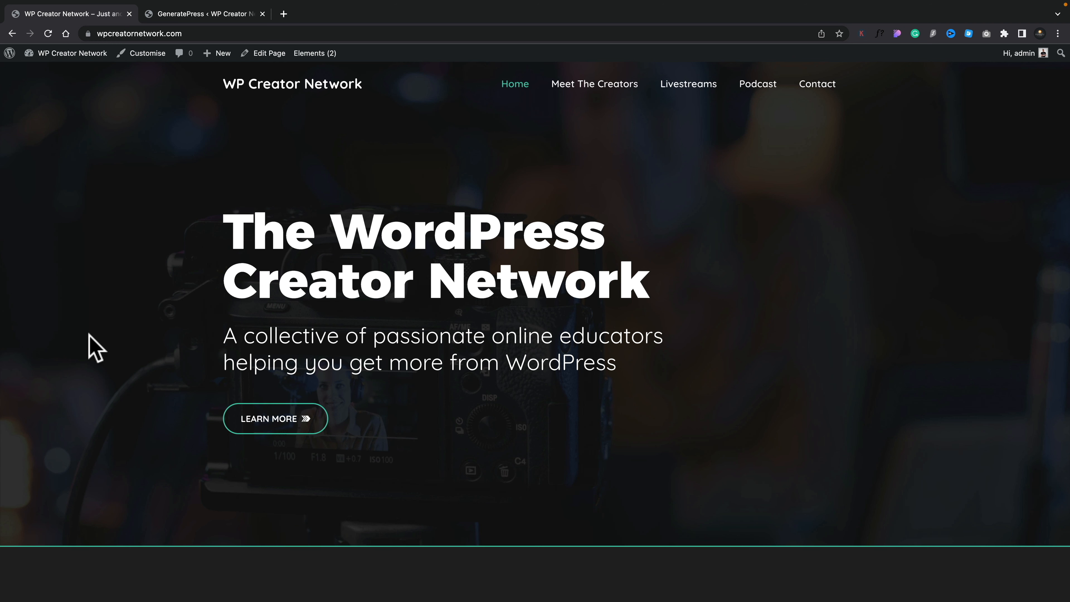
Look through the finished WP Creator Network home page from the hero section down to the member profiles.
scroll(94, 347, down, 6)
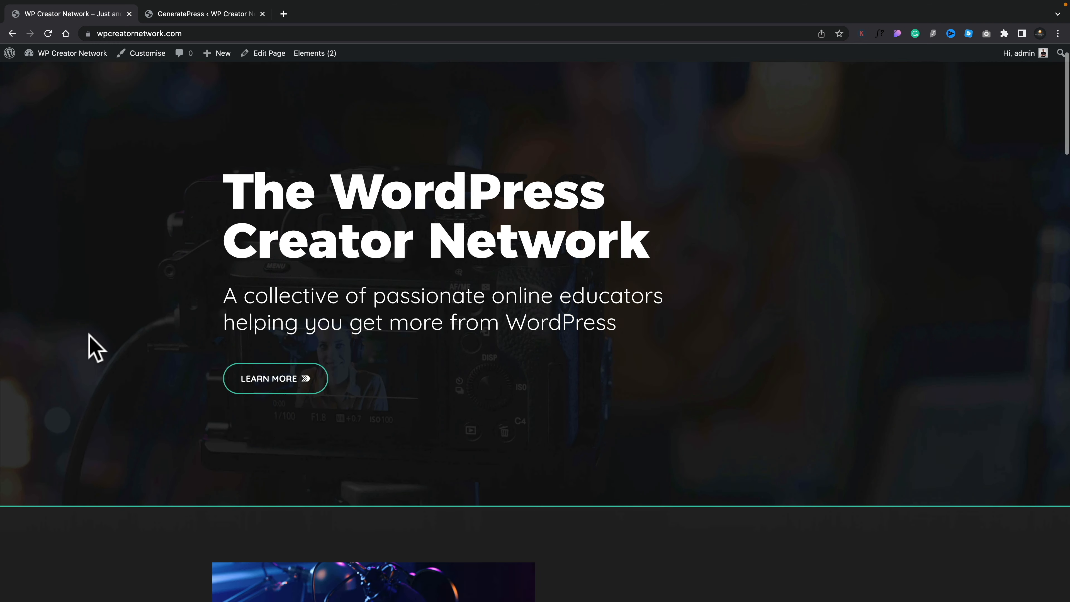
scroll(94, 347, down, 6)
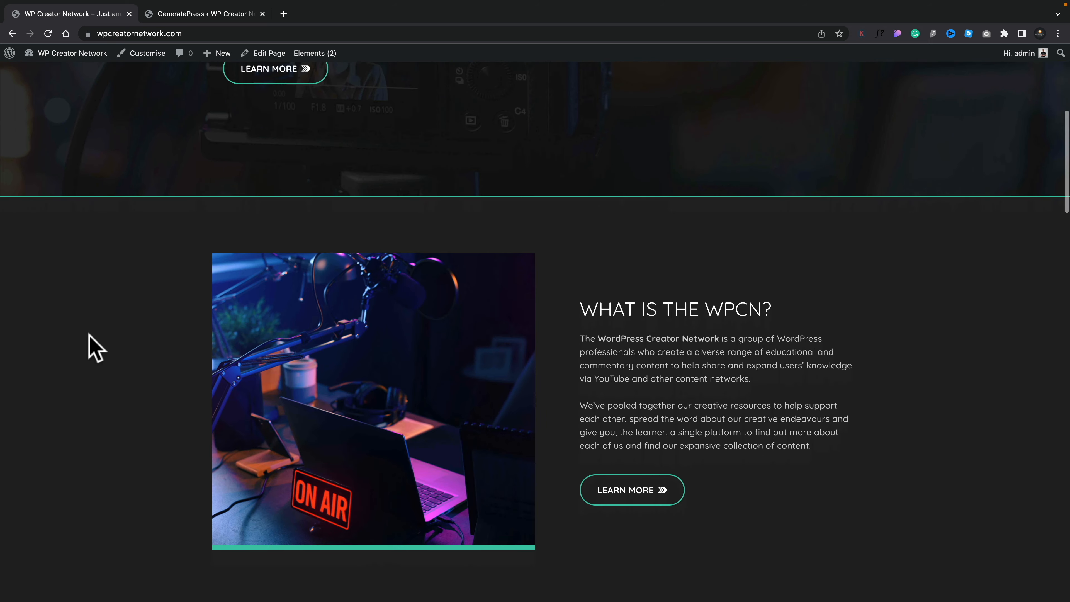
scroll(94, 347, down, 6)
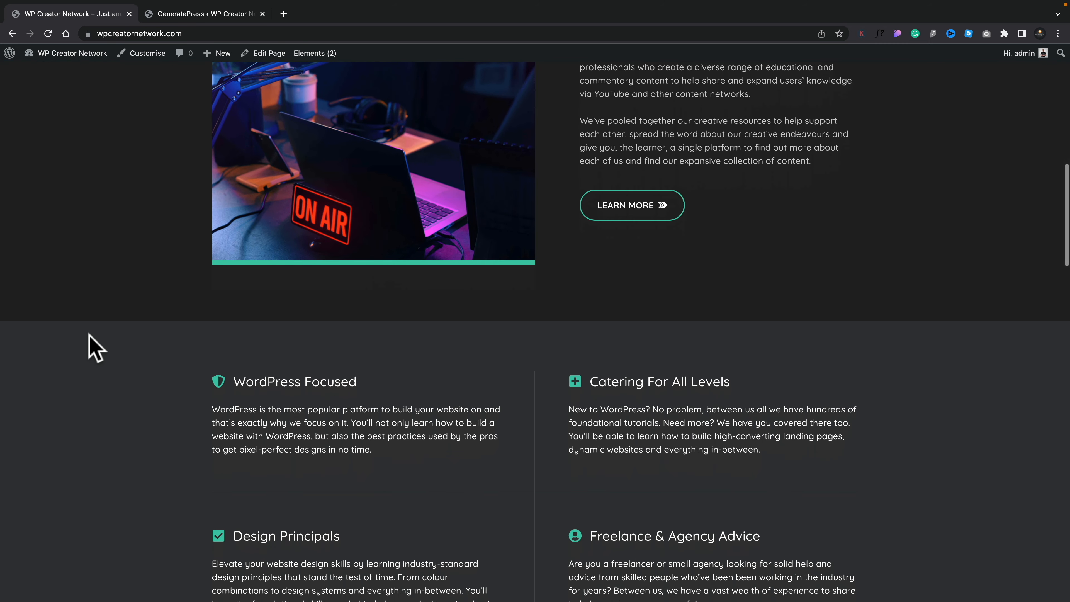
scroll(94, 348, down, 7)
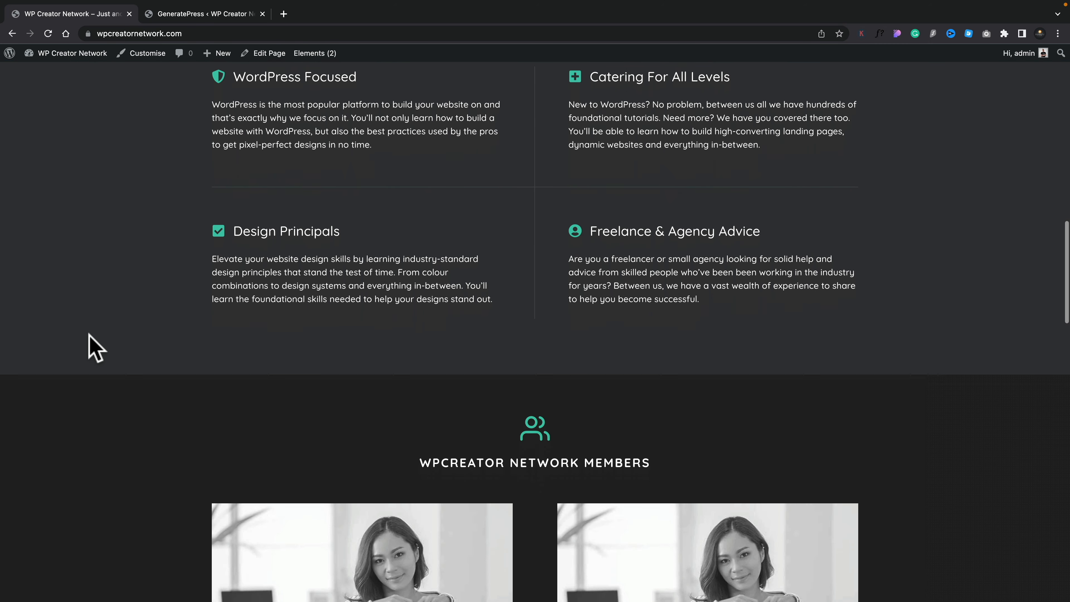
scroll(94, 348, down, 6)
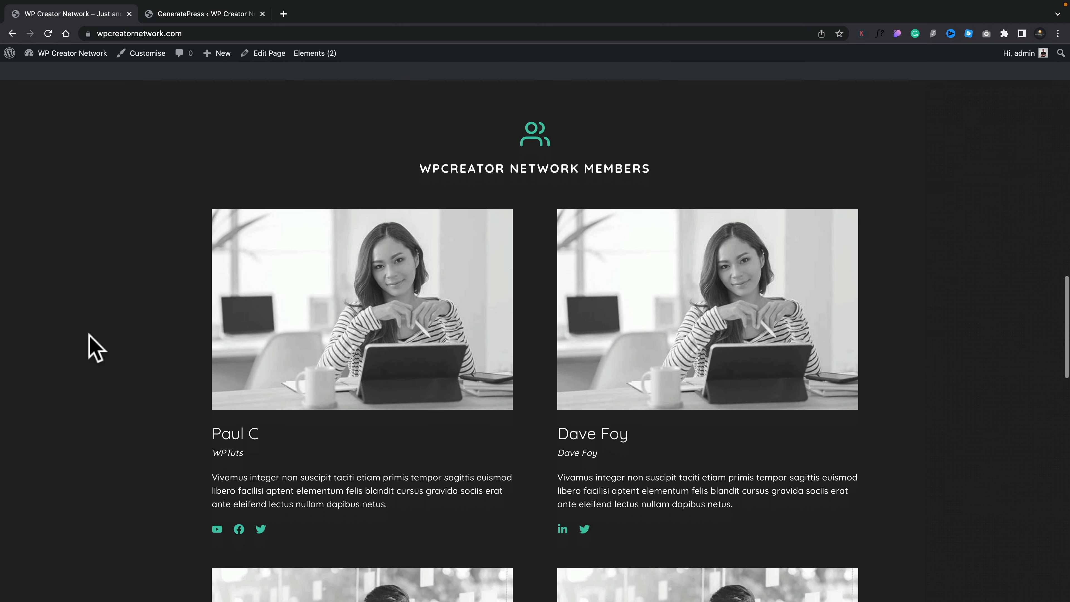
scroll(93, 348, down, 9)
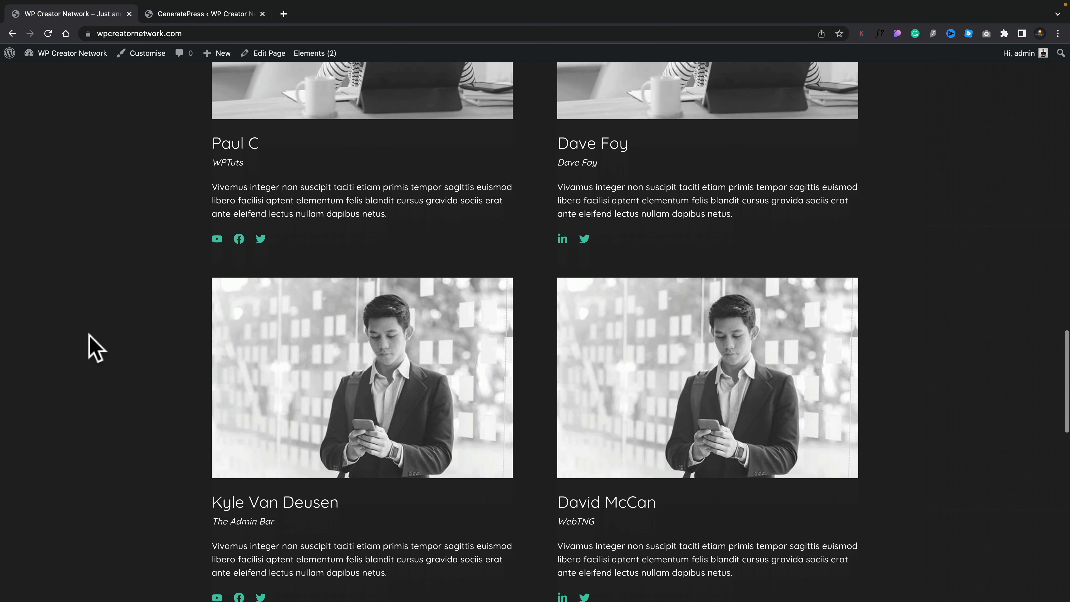
scroll(94, 348, down, 11)
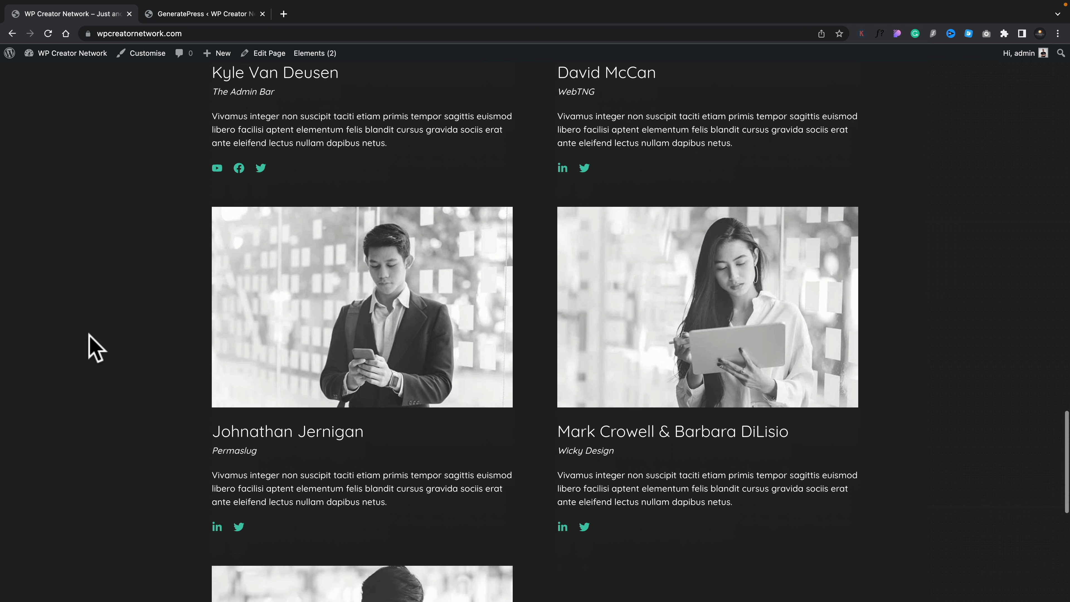
scroll(93, 348, down, 3)
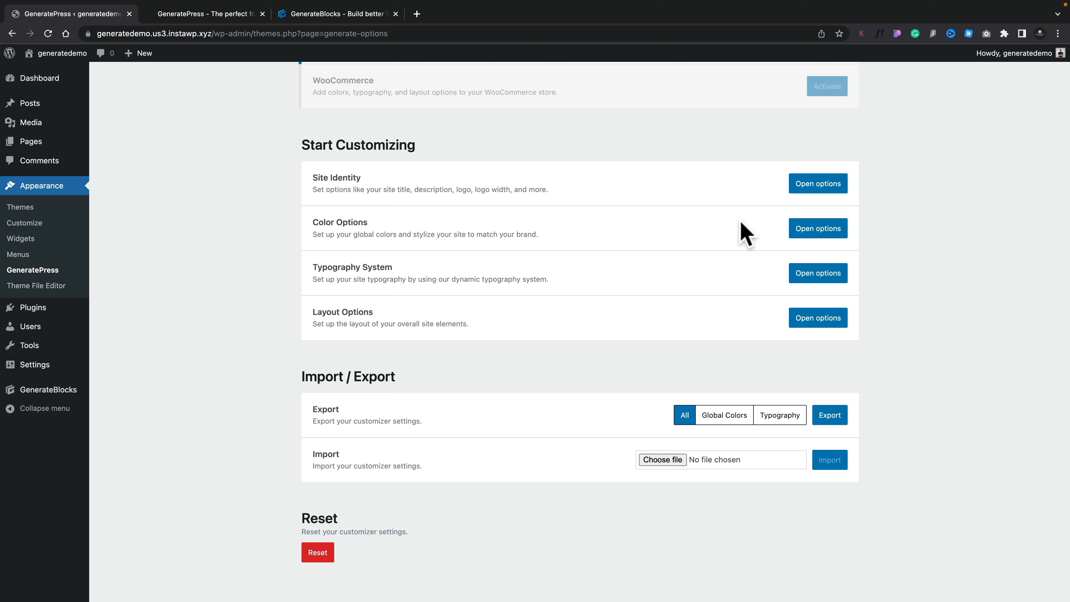
Open the Site Identity options and set the site title to "WP Creator Network".
click(813, 189)
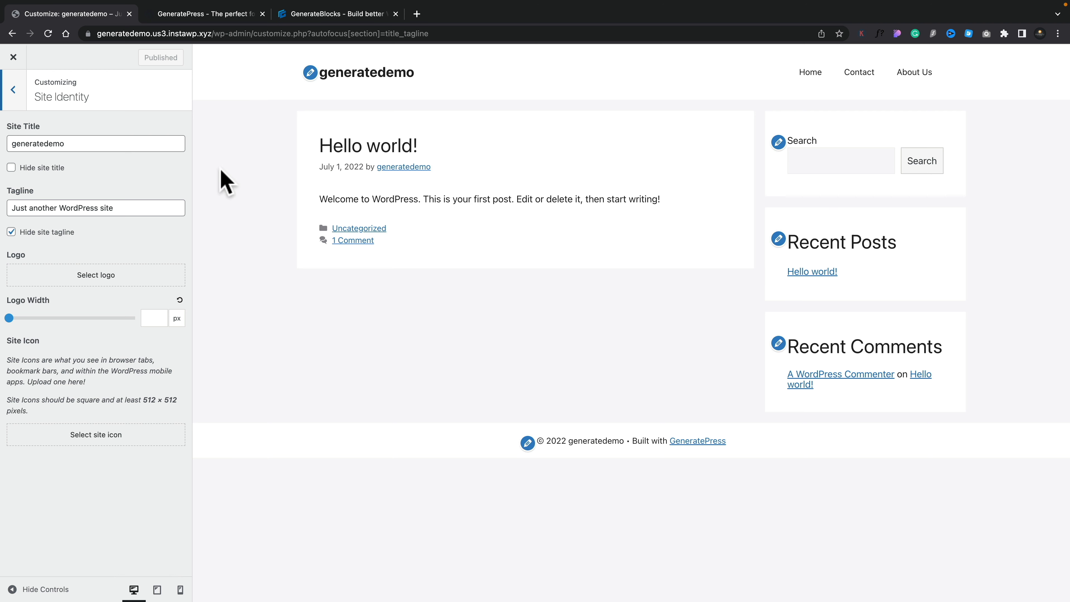
triple_click(88, 145)
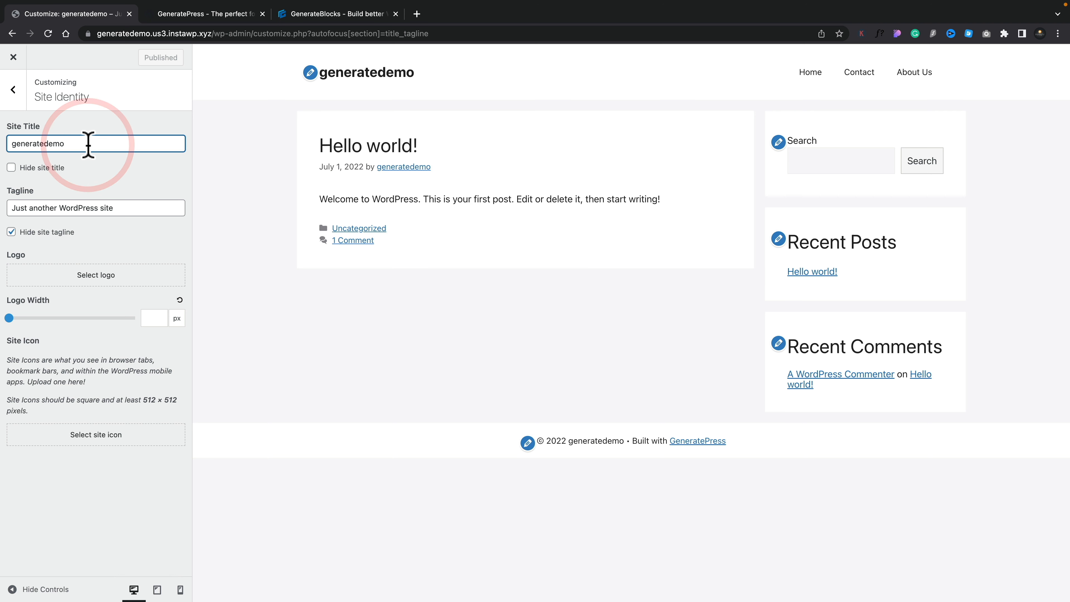
text(WP Creator Network)
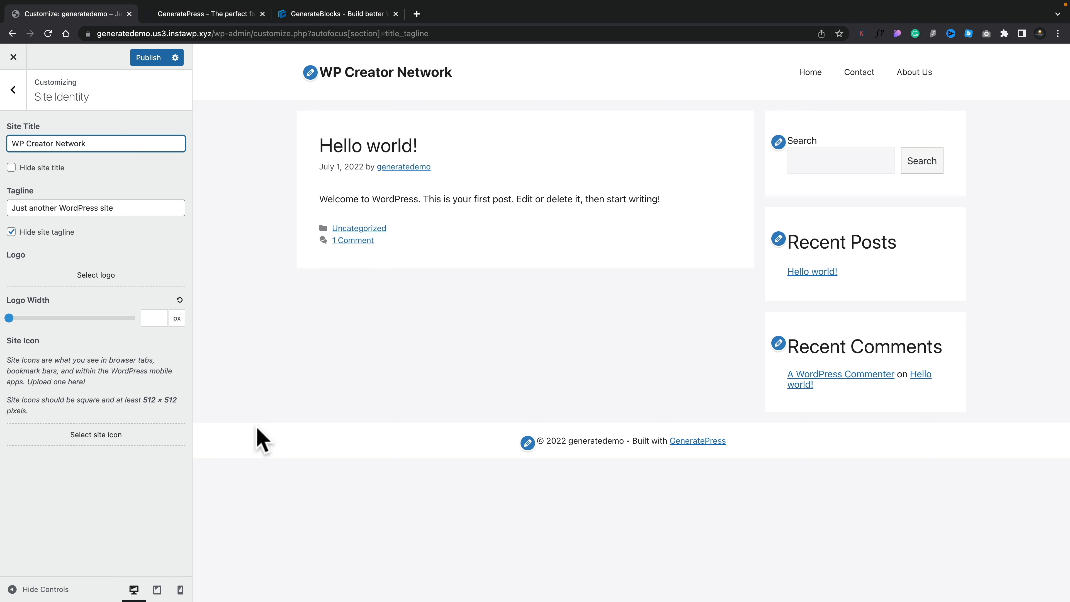
click(12, 86)
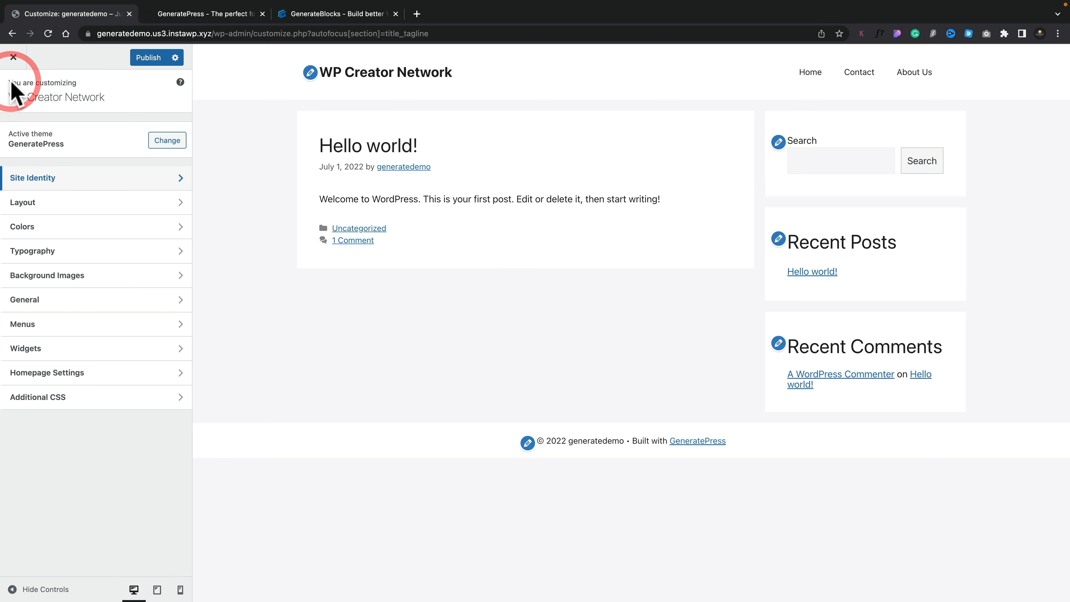
Open the Colors settings and change the global accent color to green.
click(44, 229)
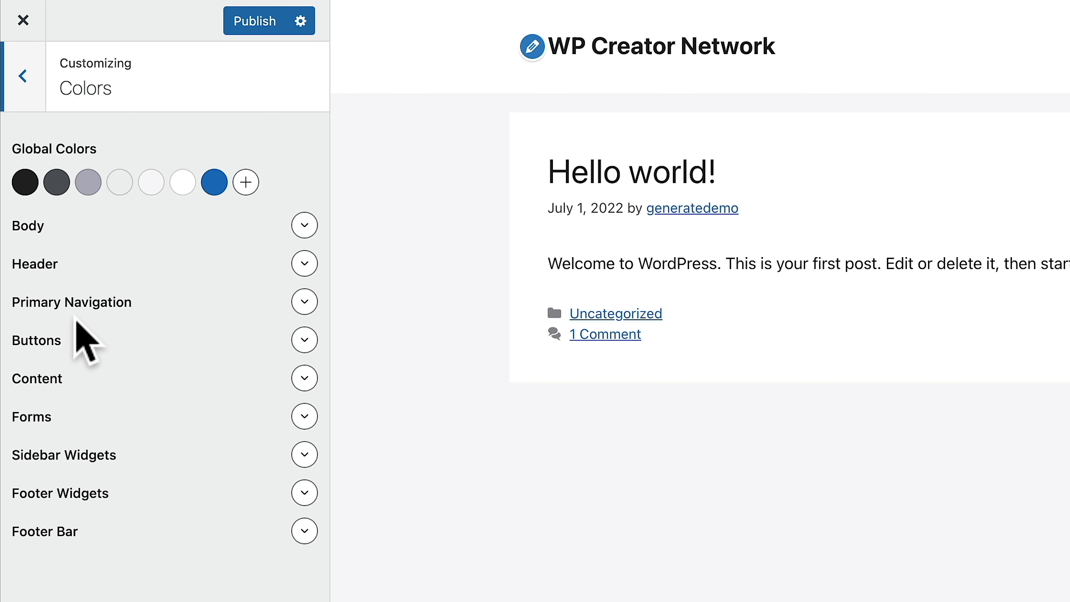
mouse_move(26, 188)
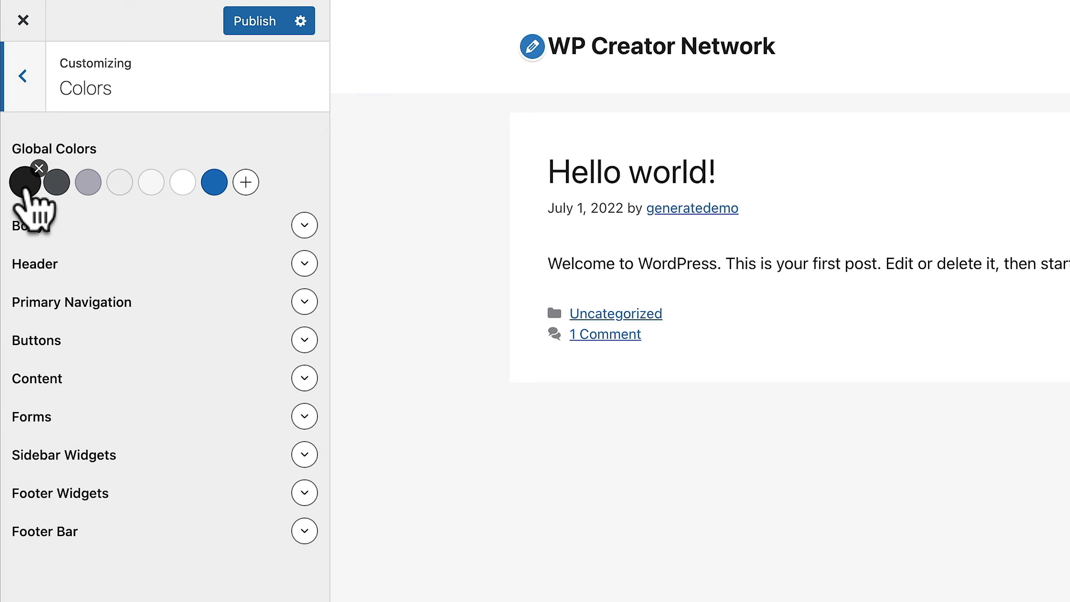
click(25, 182)
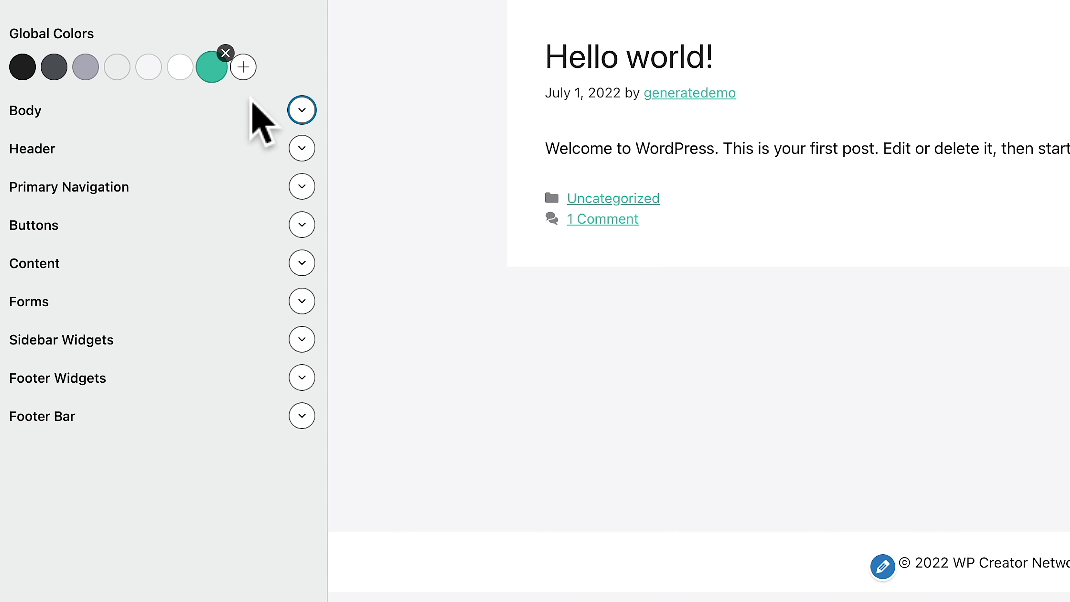
Check which global color the Body link uses, and publish the customizer changes.
click(300, 113)
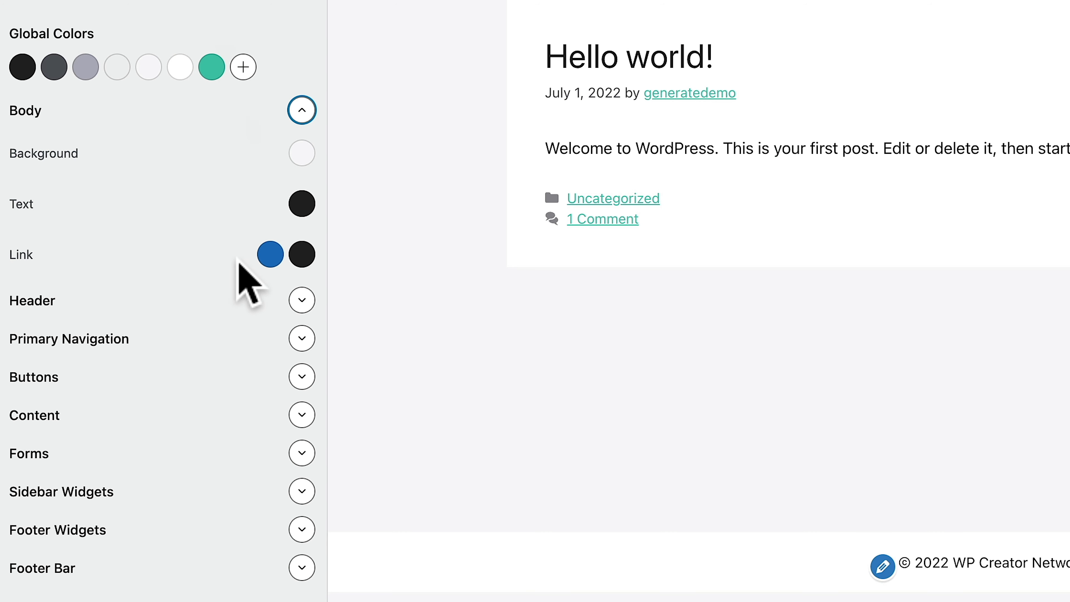
click(270, 256)
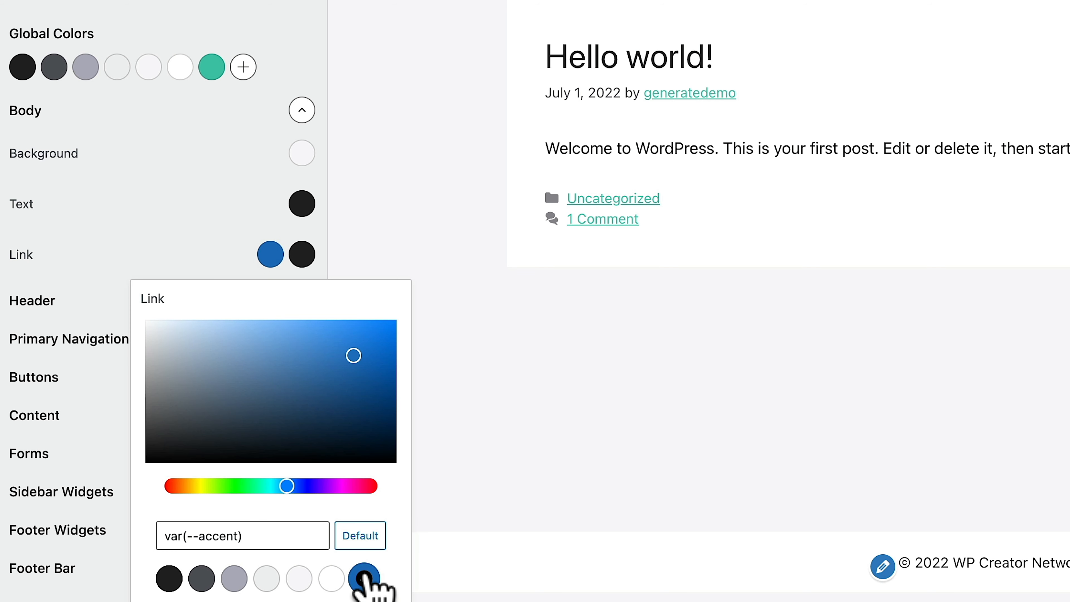
click(151, 220)
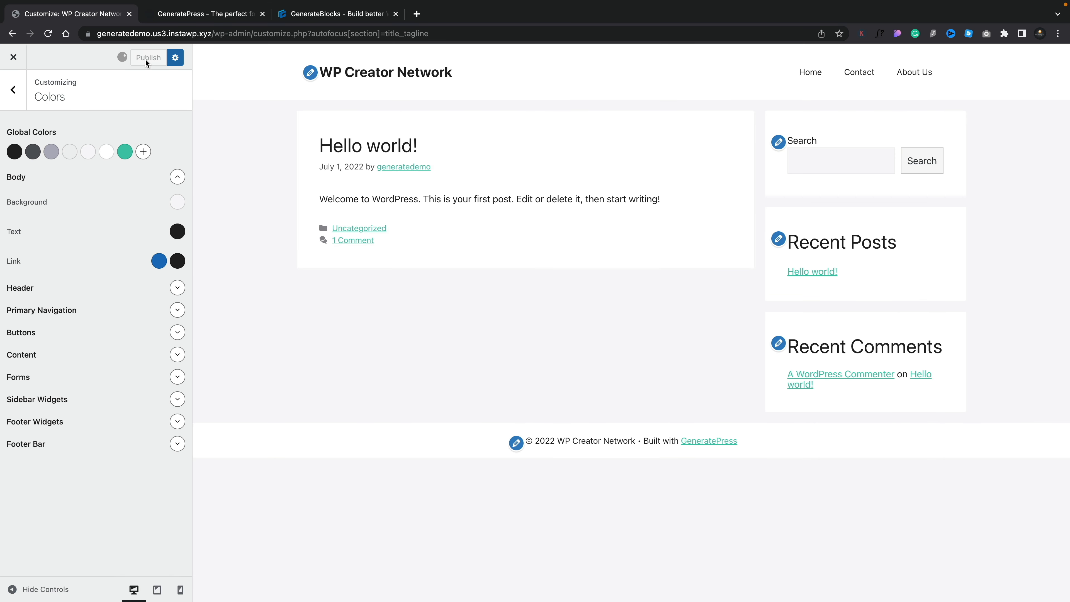
click(145, 59)
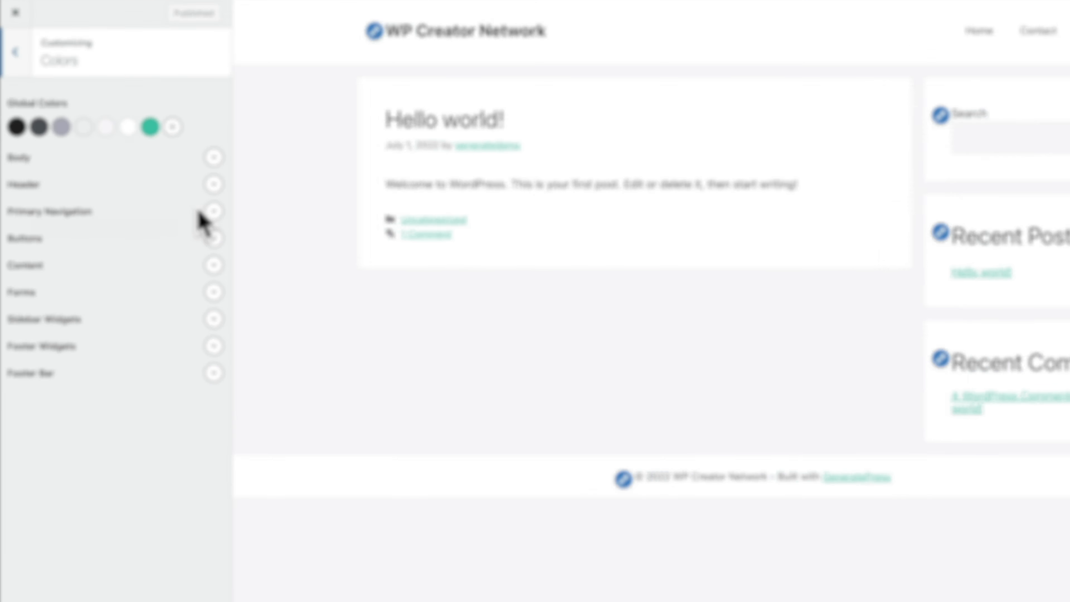
Set the Body background to the contrast color and recolor the header, navigation, content and sidebar widgets for a dark scheme with light text.
click(214, 157)
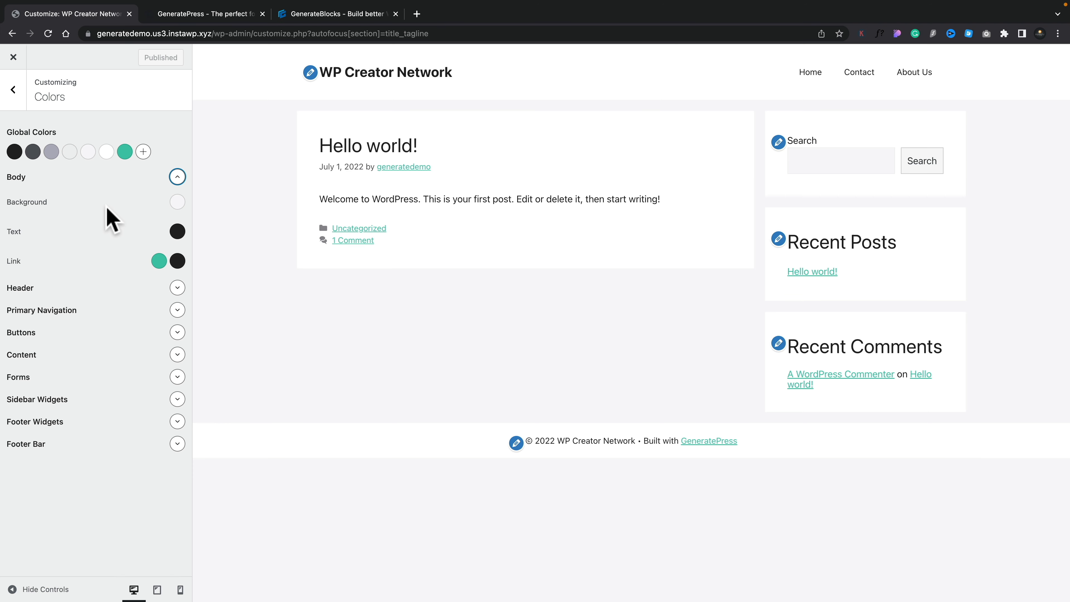
click(176, 202)
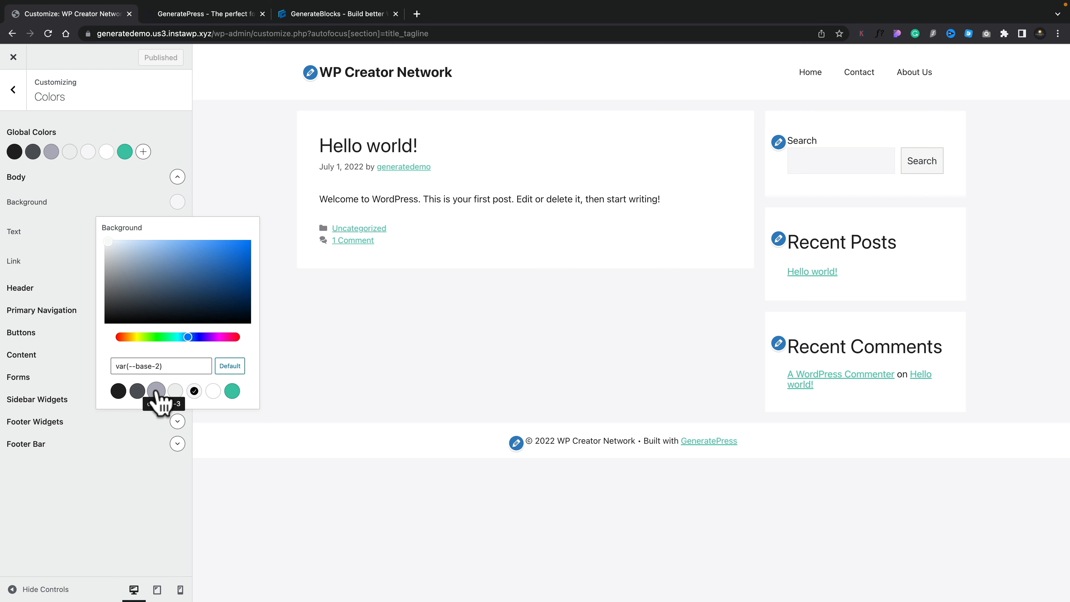
click(118, 391)
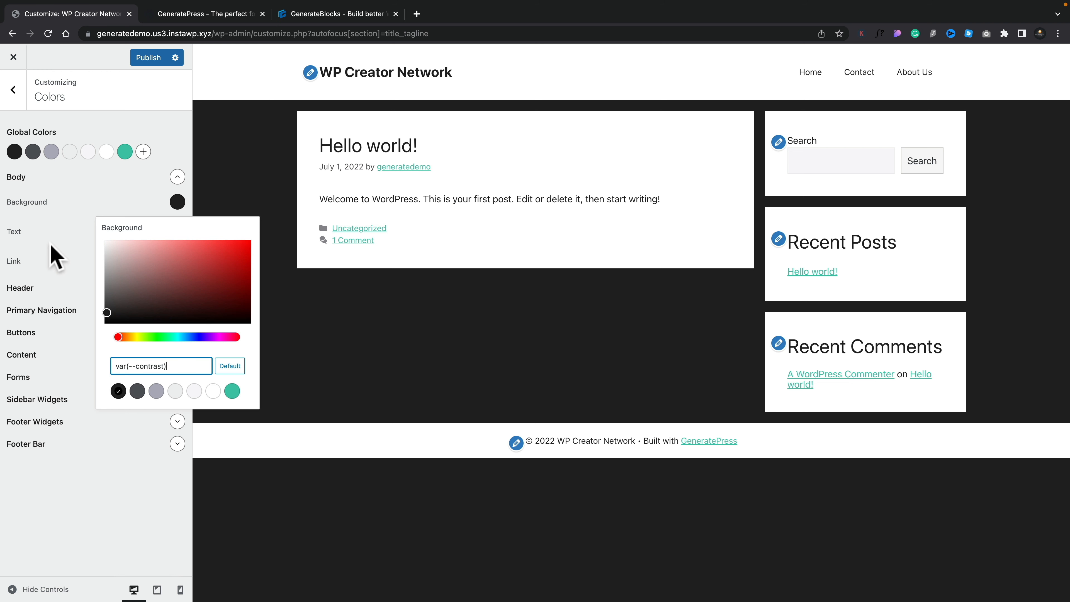
click(44, 231)
click(177, 288)
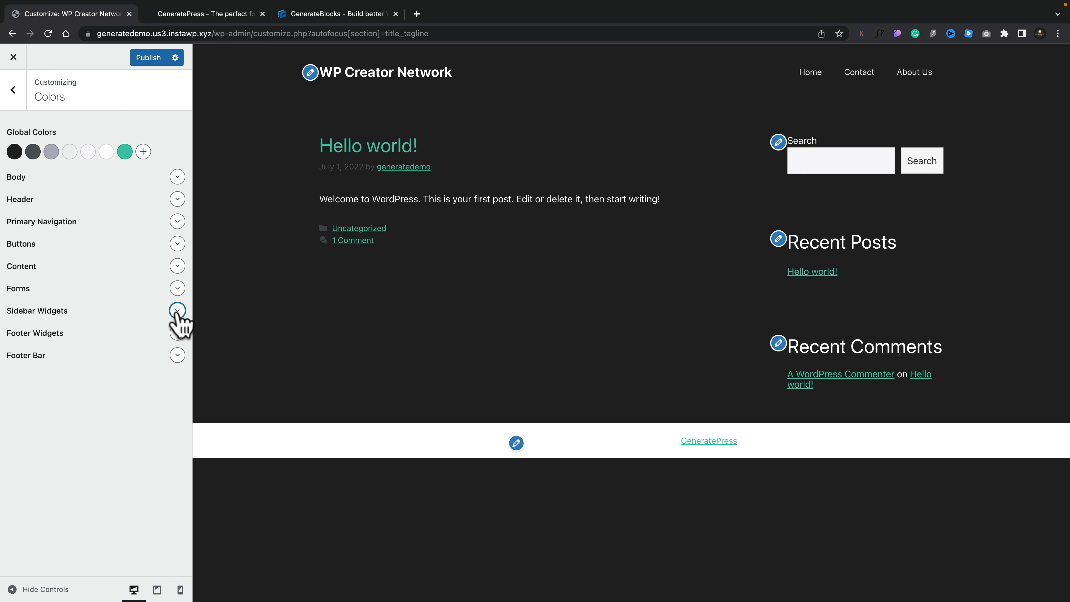
click(13, 91)
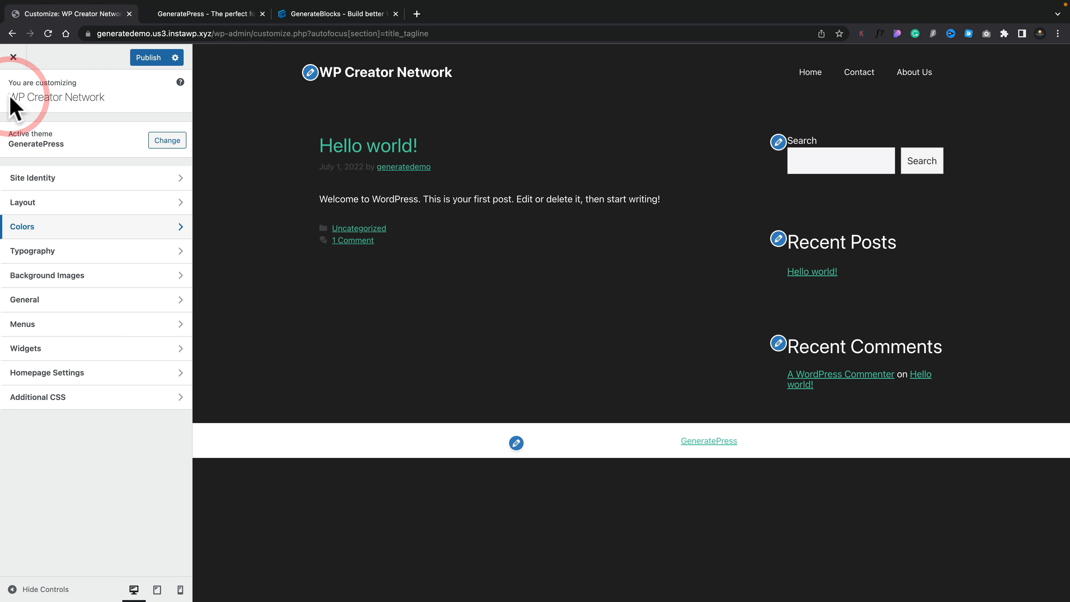
Open the Typography settings, add a font entry in the Font Manager and bring up its list of available fonts.
click(53, 252)
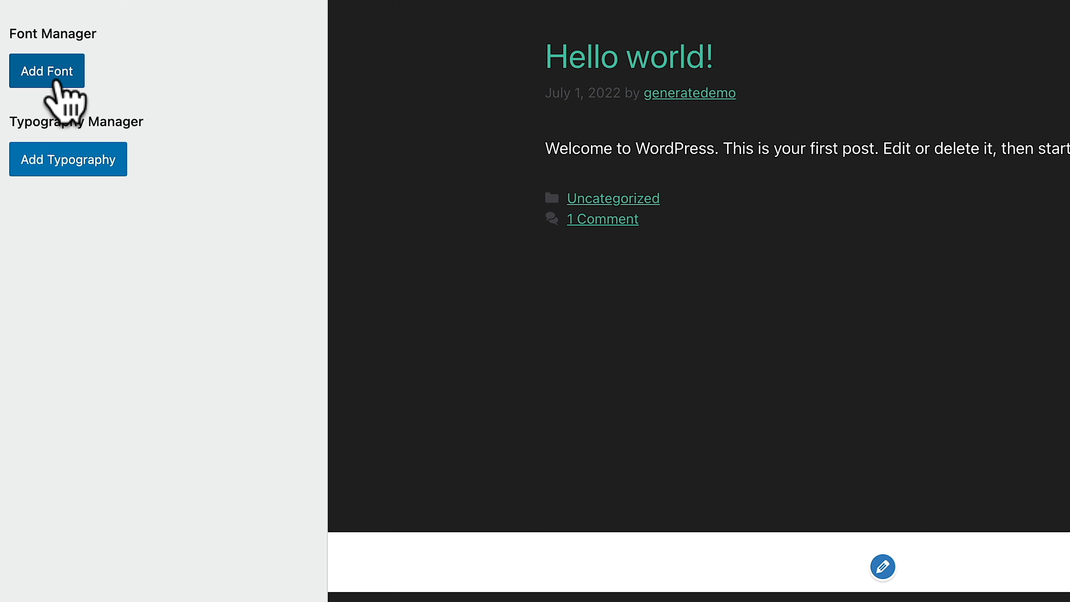
click(55, 81)
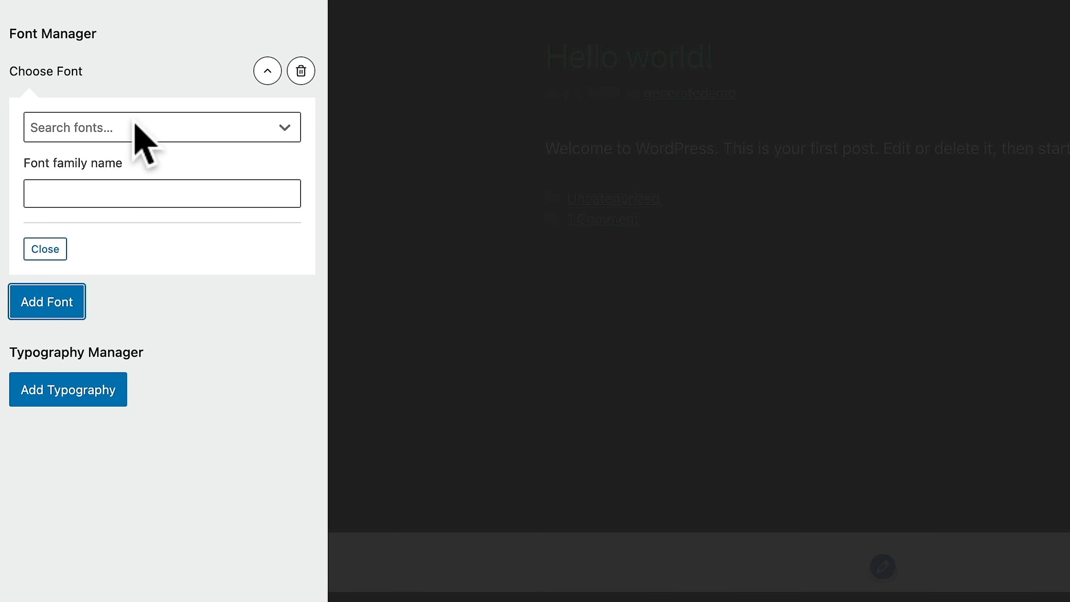
click(162, 128)
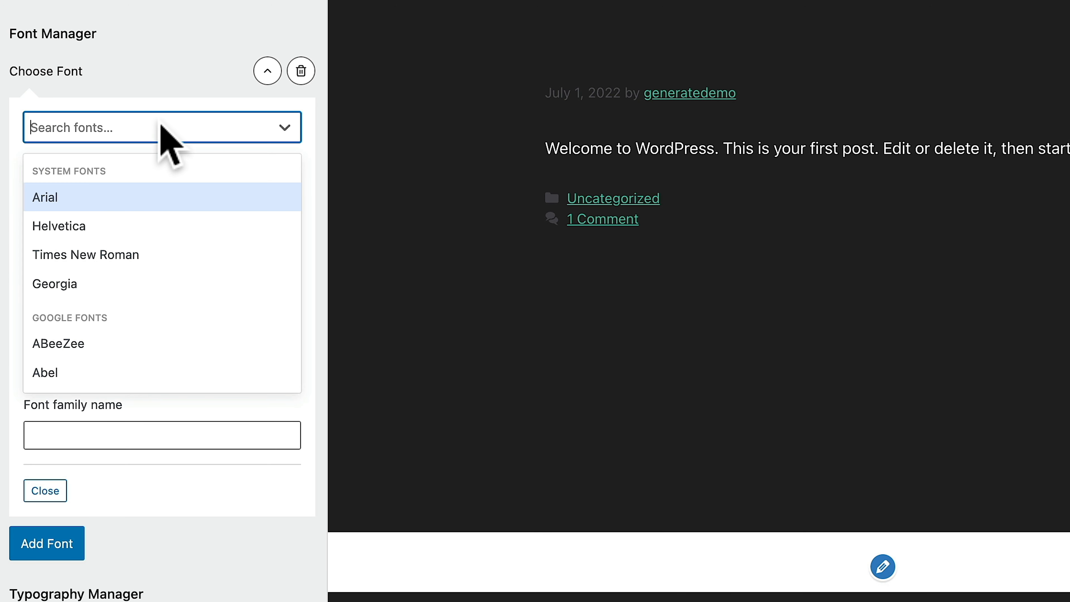